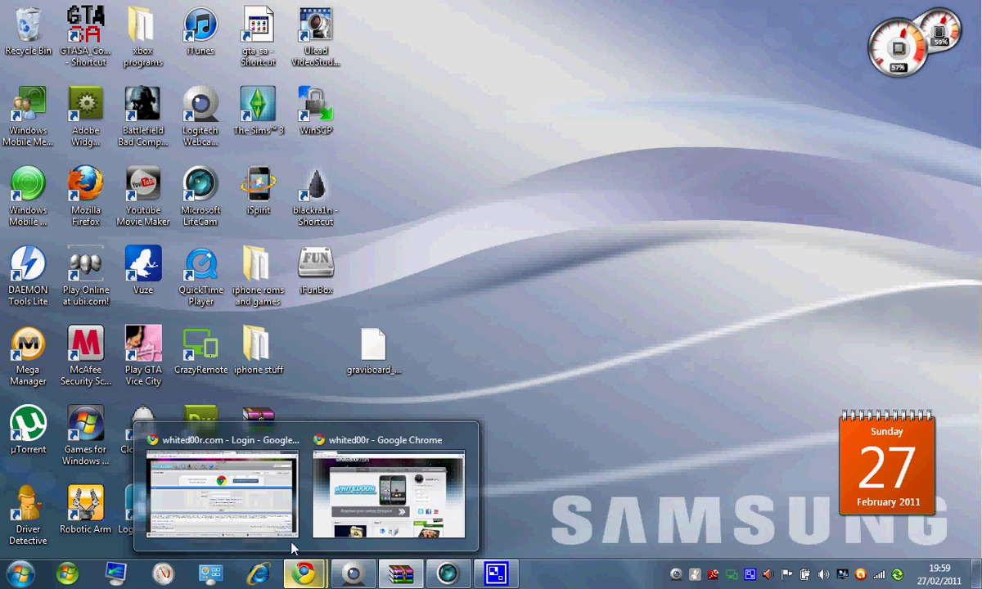
Open whited00r's iPhone 2G unlocked Full 4.2 (no MMS) firmware download link
left_click(396, 479)
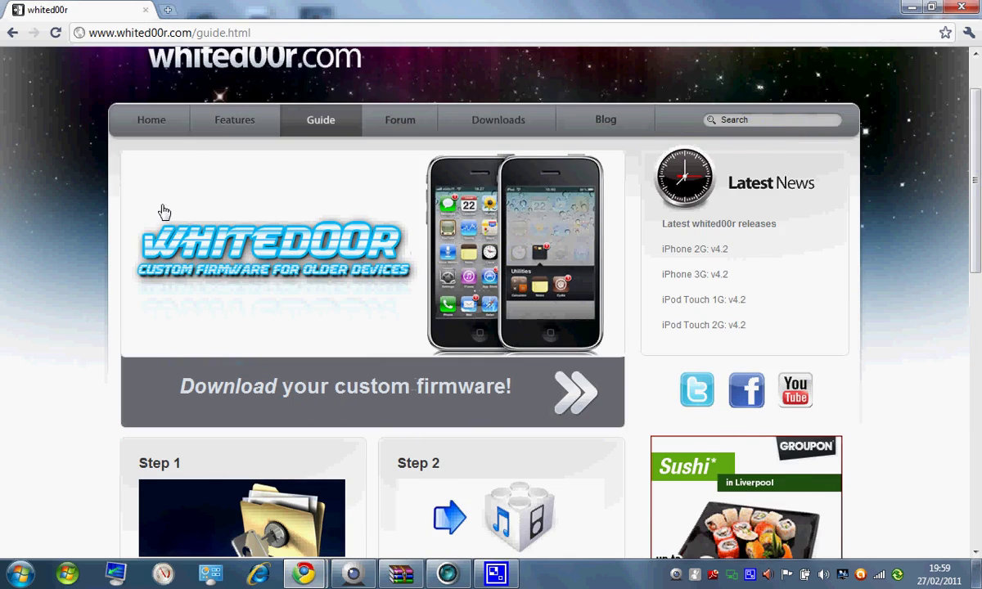
scroll(364, 250, "down", 3)
scroll(392, 352, "down", 3)
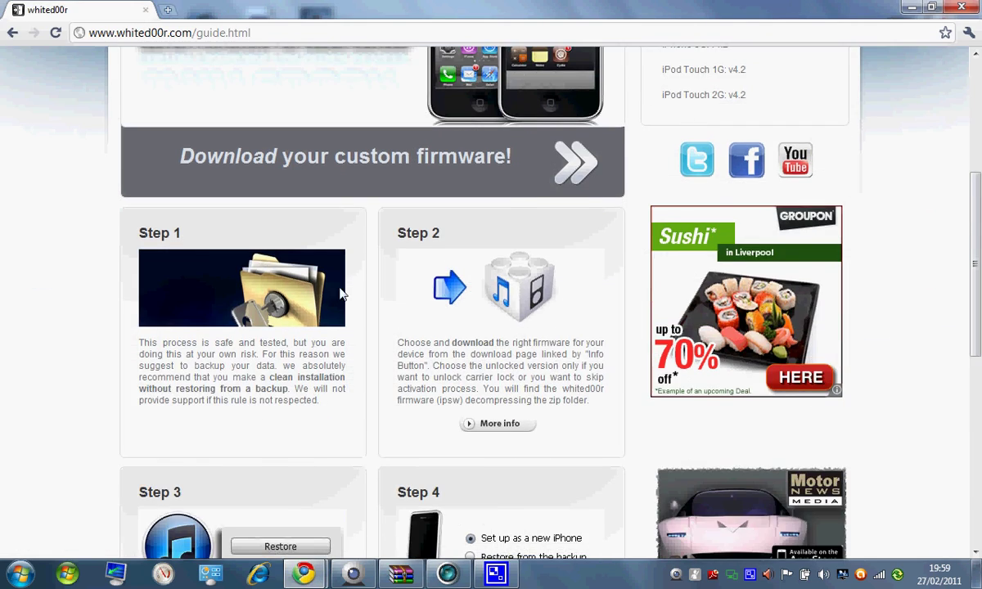
scroll(411, 327, "down", 5)
scroll(410, 328, "up", 5)
scroll(411, 327, "up", 5)
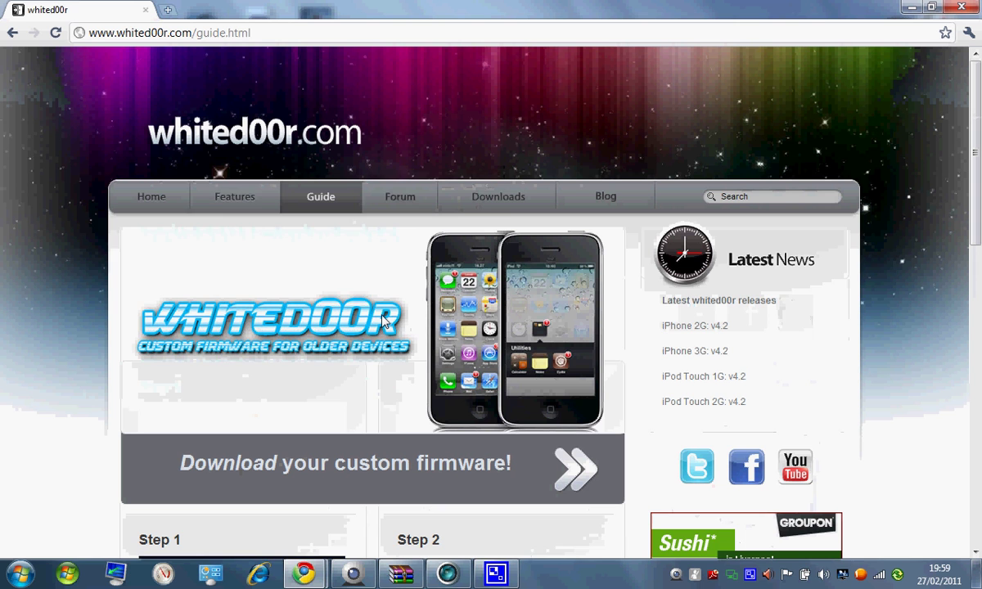
left_click(497, 196)
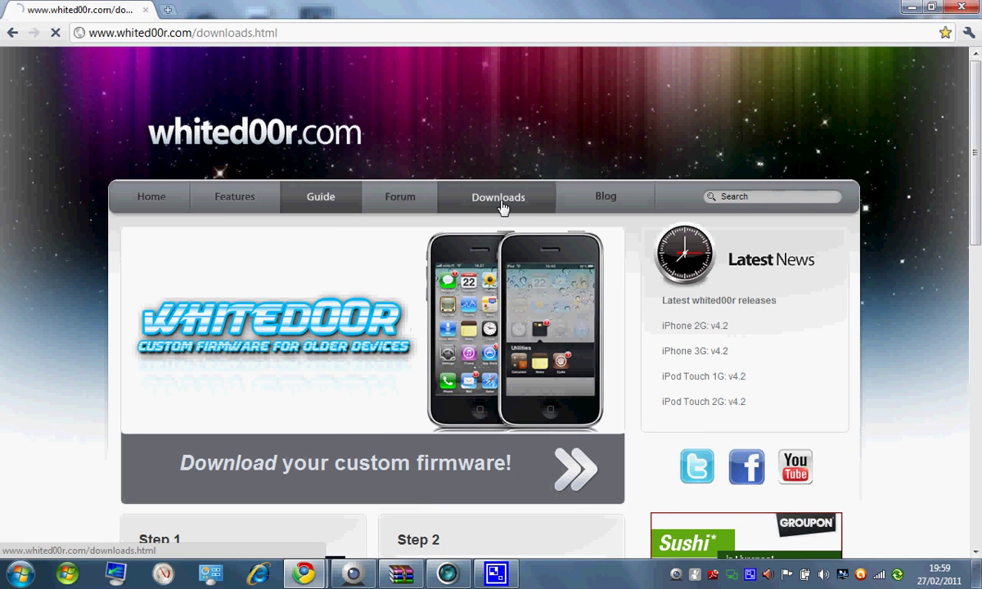
scroll(409, 327, "down", 4)
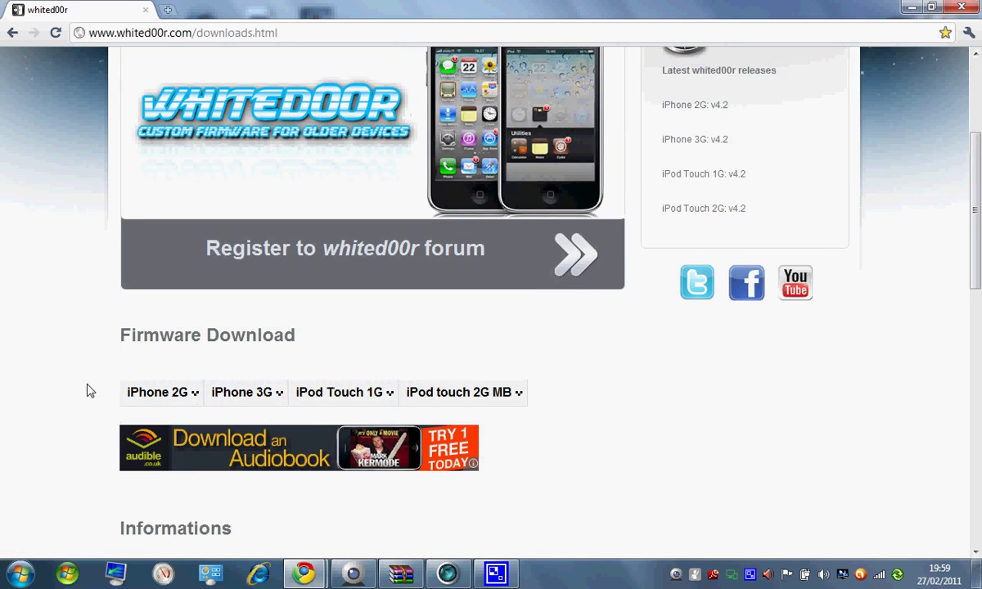
left_click(159, 315)
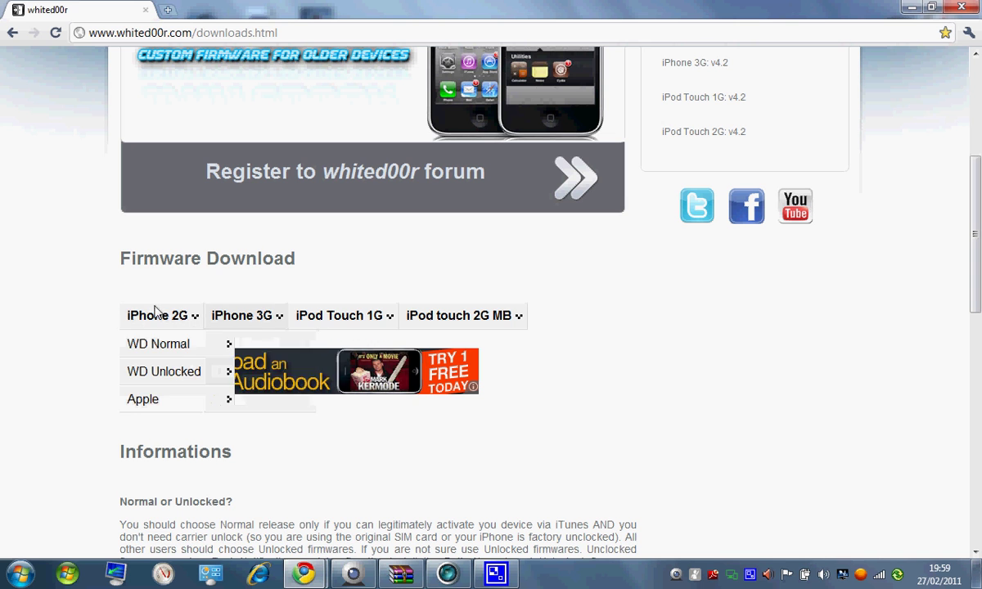
mouse_move(167, 372)
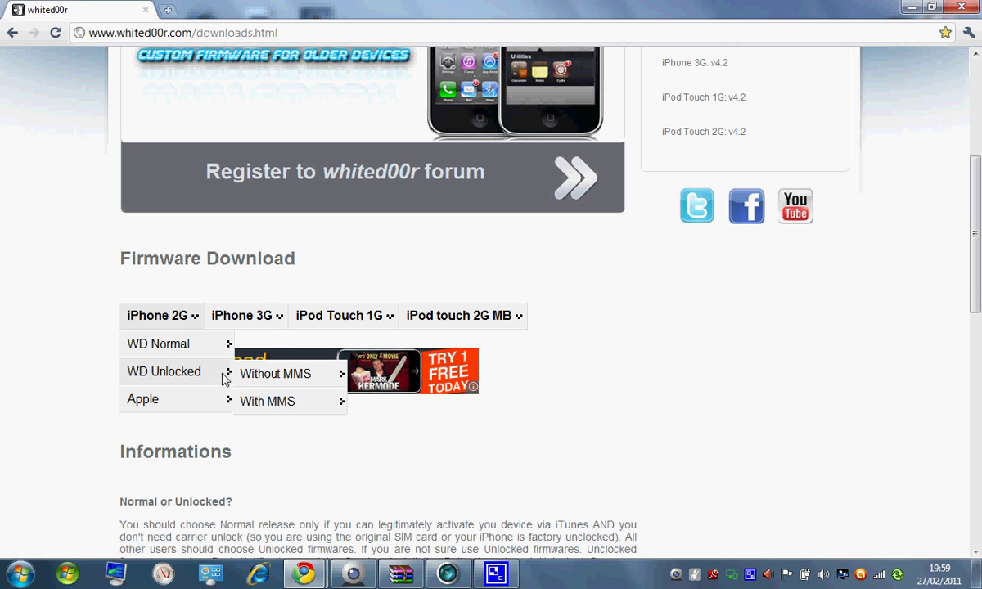
mouse_move(276, 374)
left_click(399, 404)
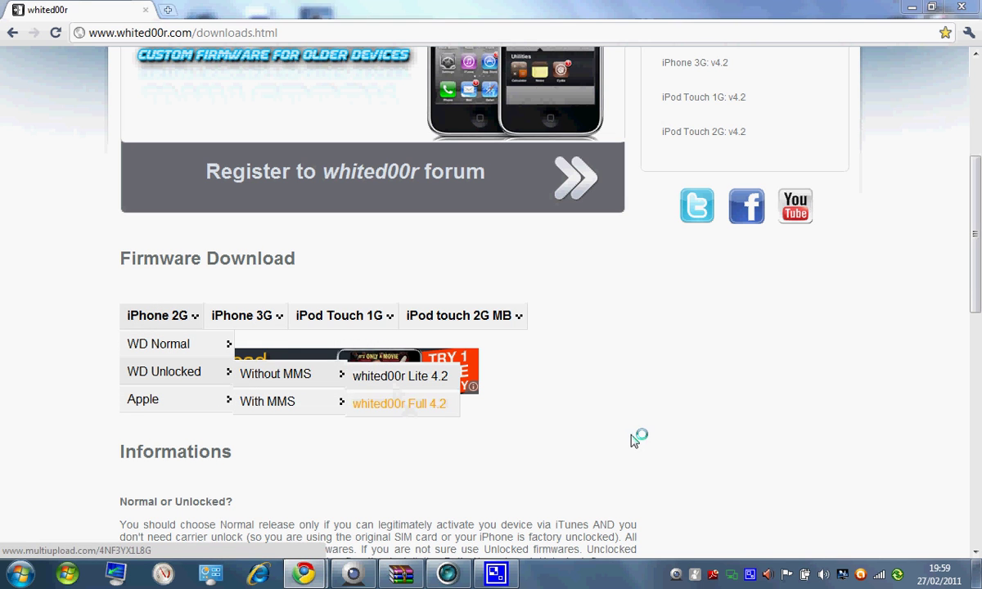
Close the Multiupload tab and minimize the Megaupload window
left_click(759, 10)
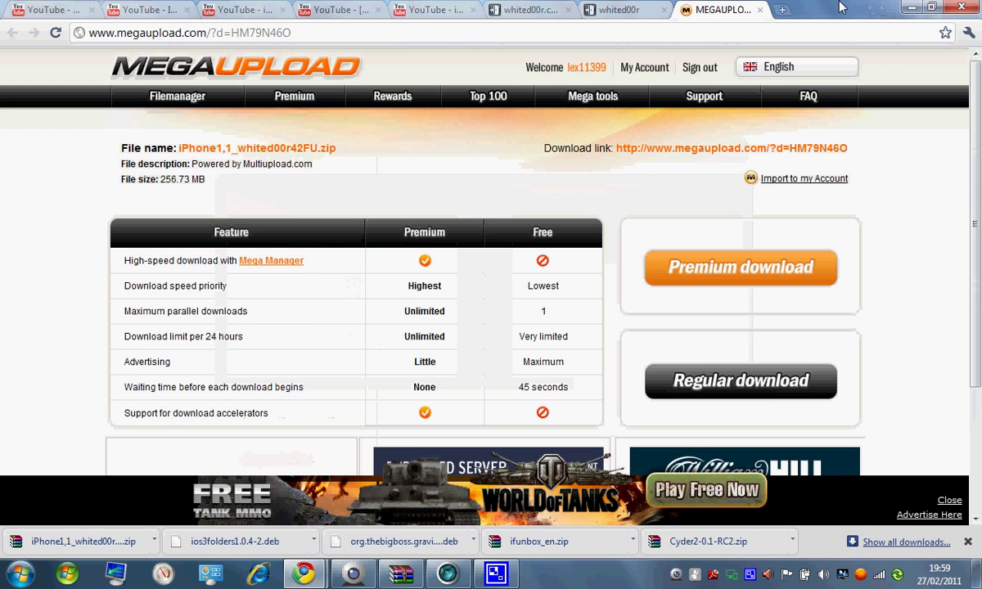
left_click(917, 12)
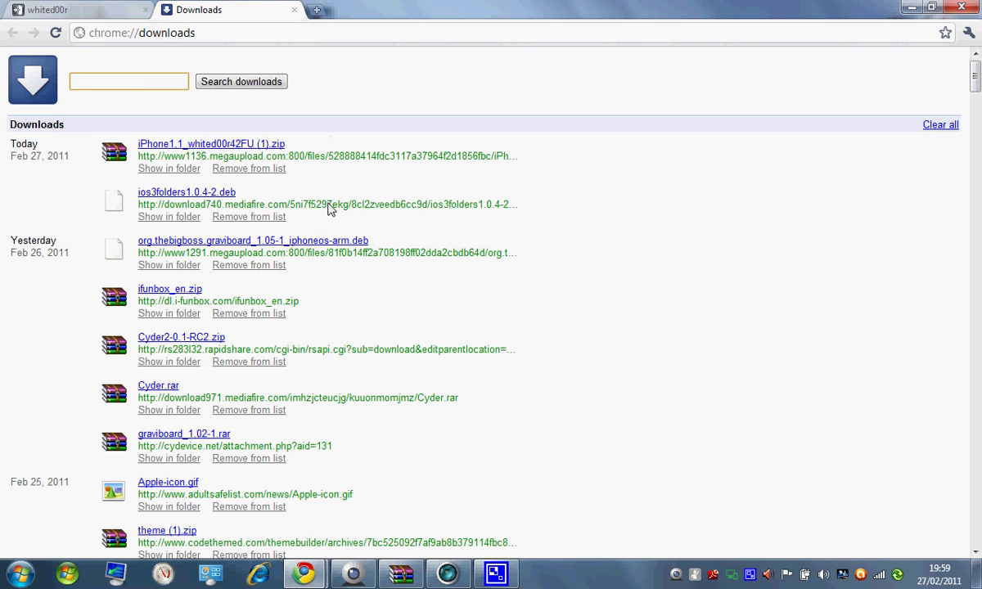
Drag the iPhone1,1_whited00r42FU .ipsw out of the WinRAR archive onto the desktop
left_click(249, 144)
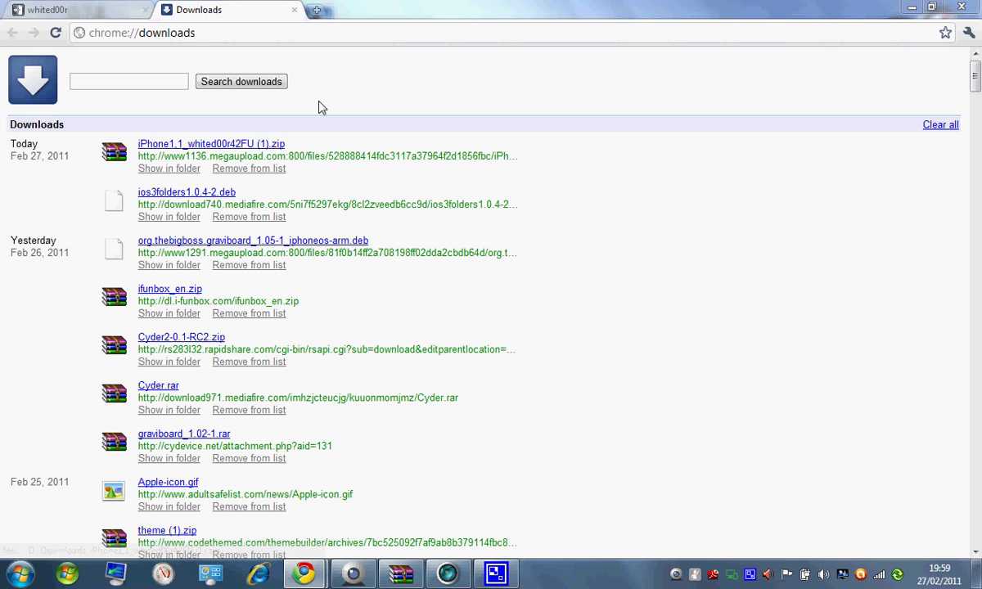
left_click(180, 230)
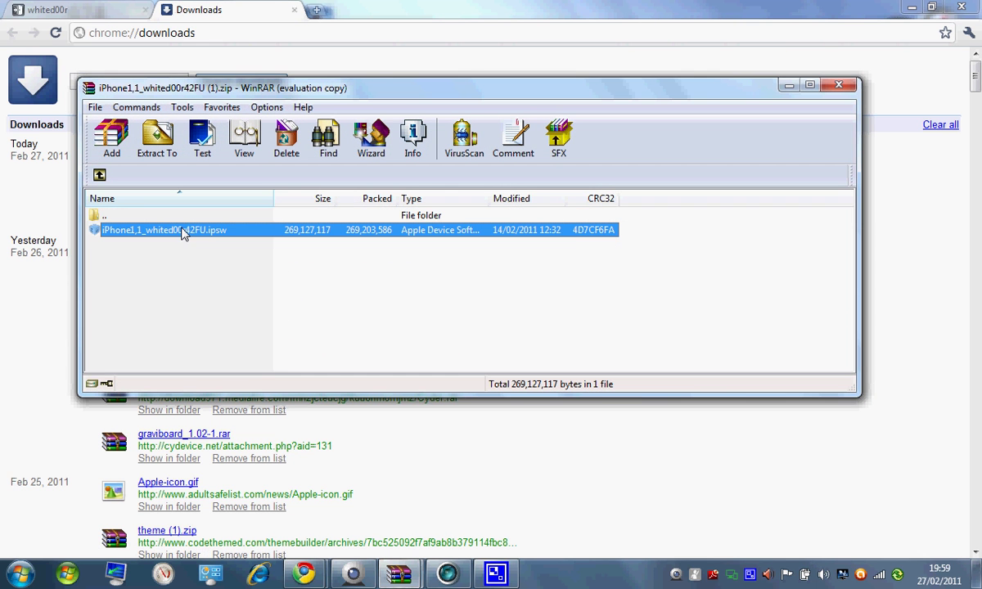
left_click_drag(180, 230, 552, 292)
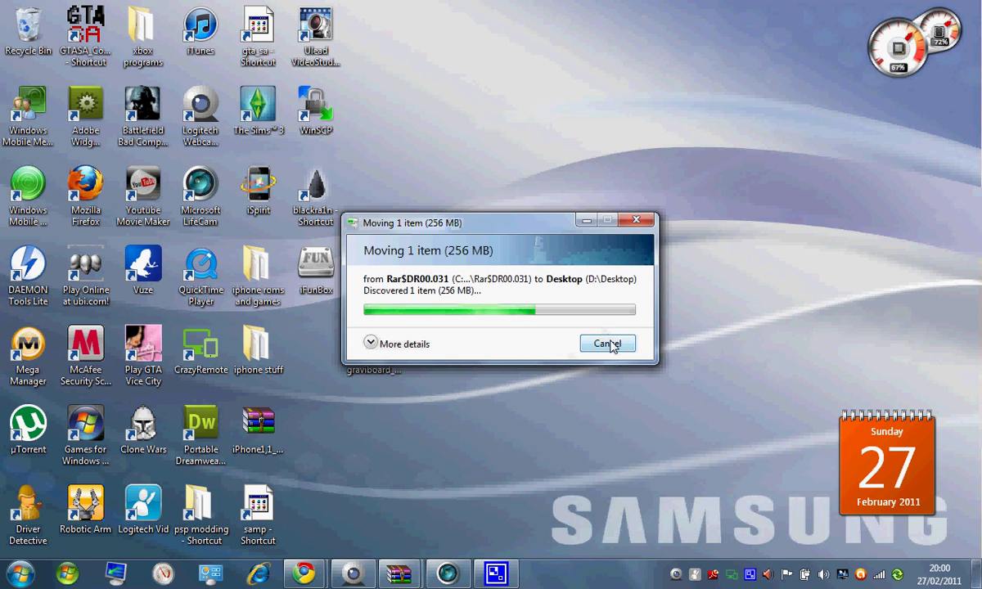
left_click_drag(526, 228, 522, 234)
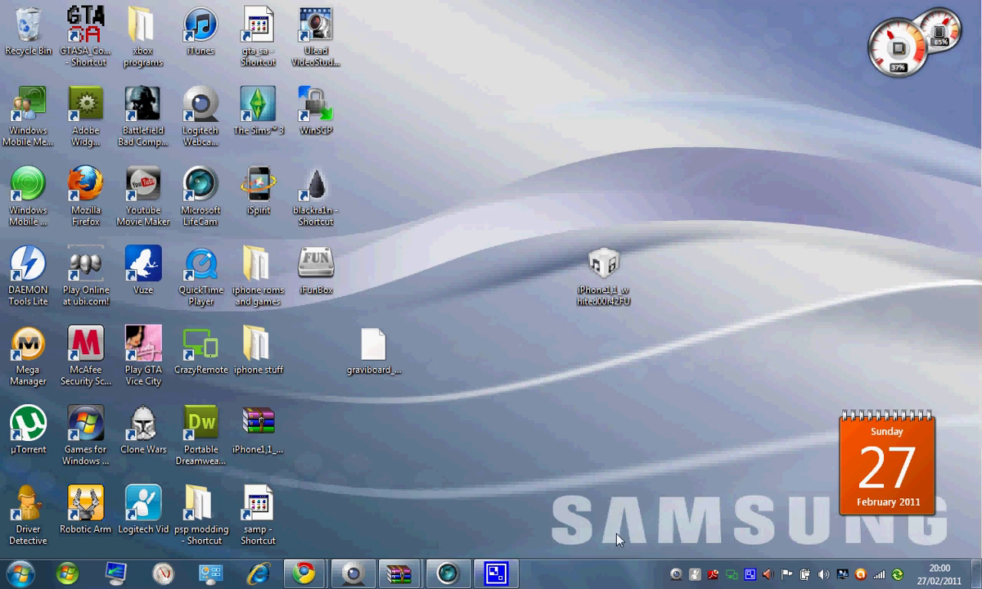
left_click(750, 575)
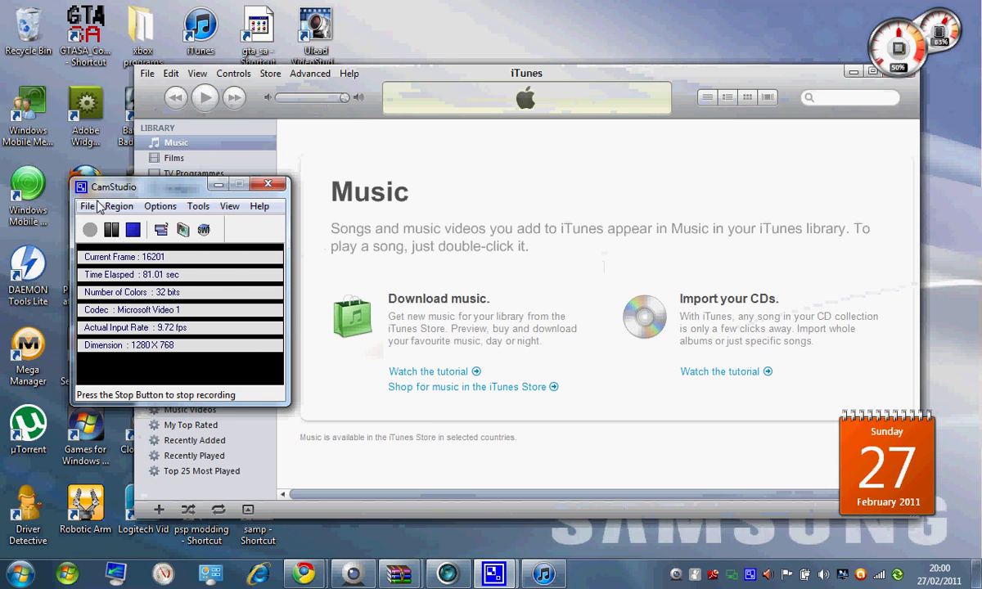
left_click_drag(102, 186, 236, 224)
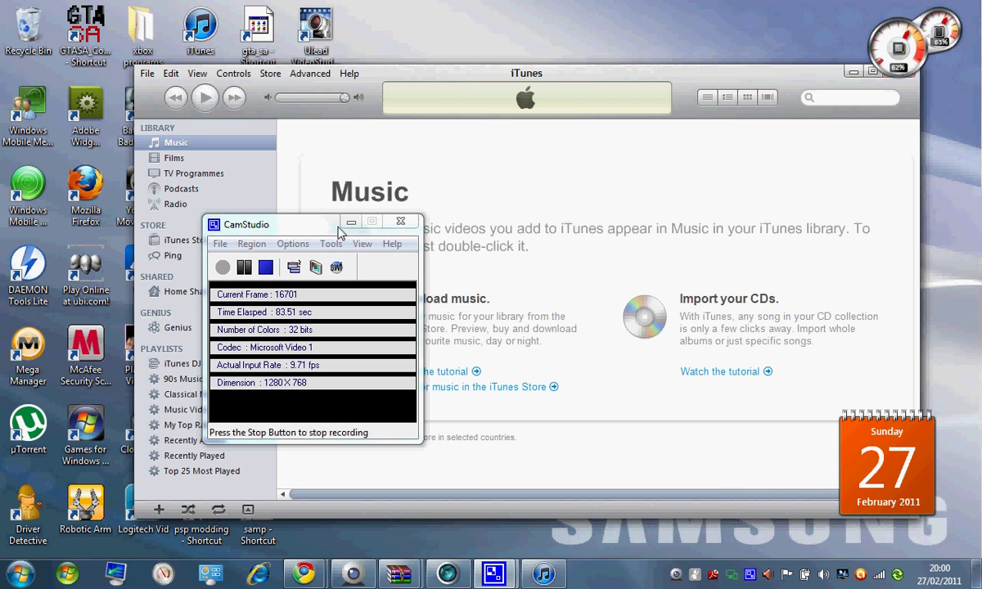
left_click(350, 222)
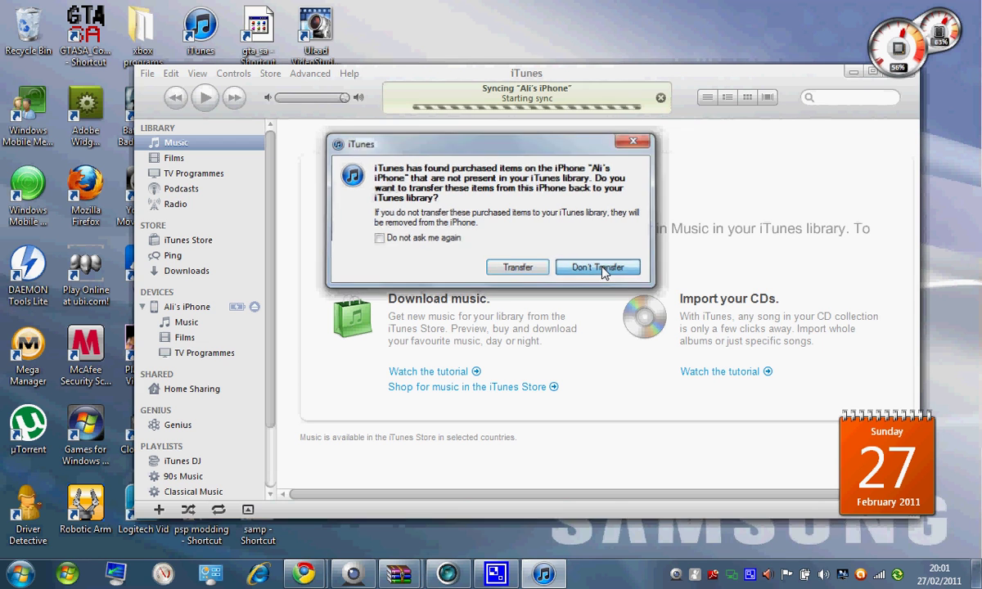
left_click(603, 268)
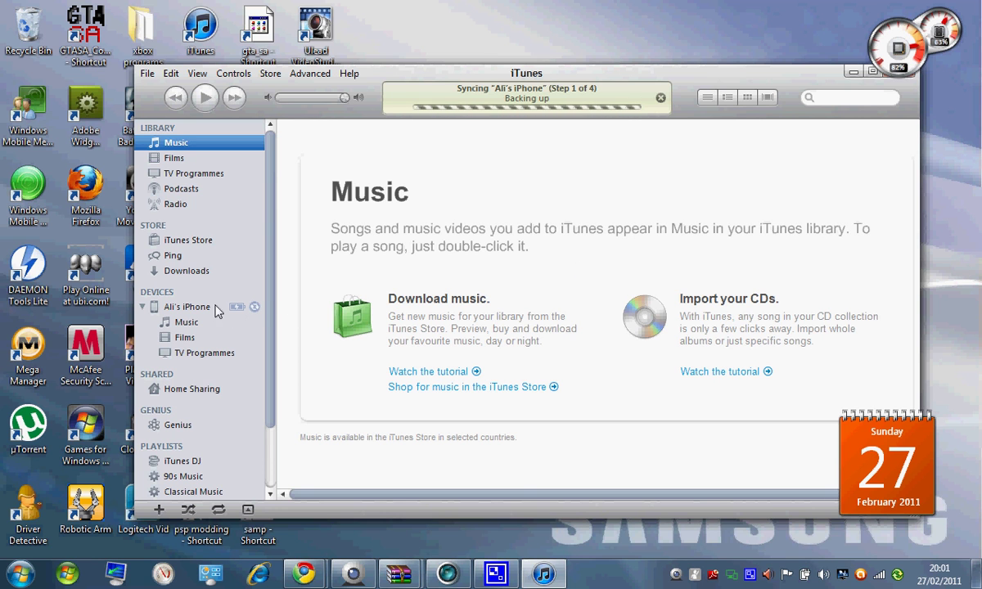
left_click(187, 307)
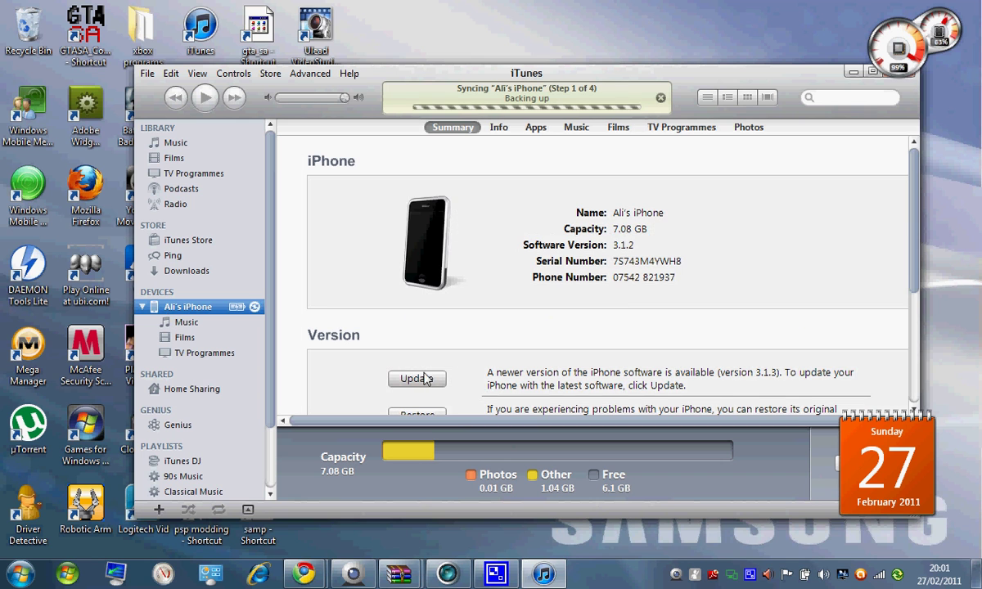
scroll(567, 314, "down", 1)
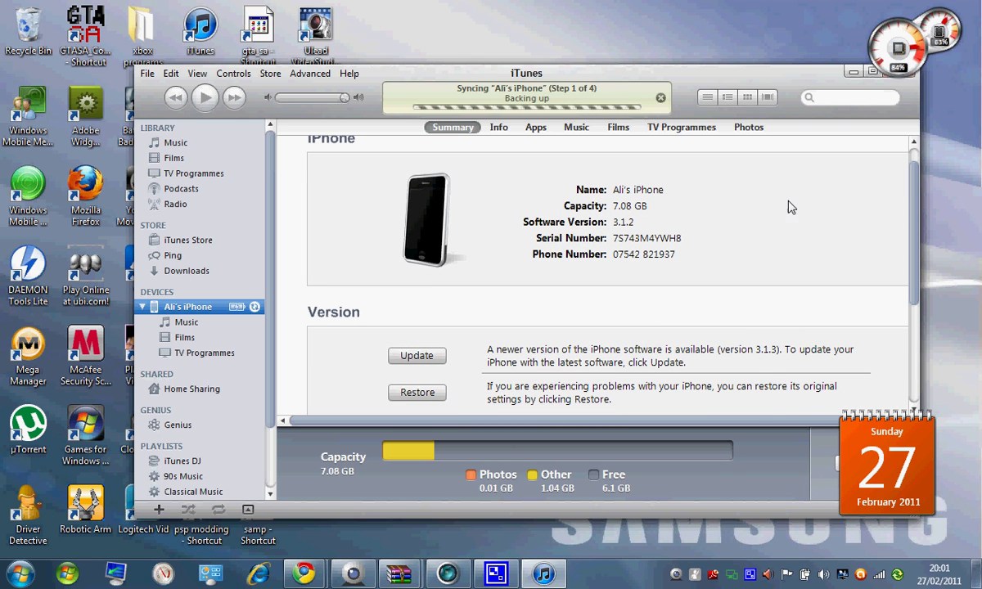
Restore from iPhone1,1_3.1.2_7D11_Restore (2) in 'iphone stuff' after the first file proves incompatible
left_click(419, 395, "shift")
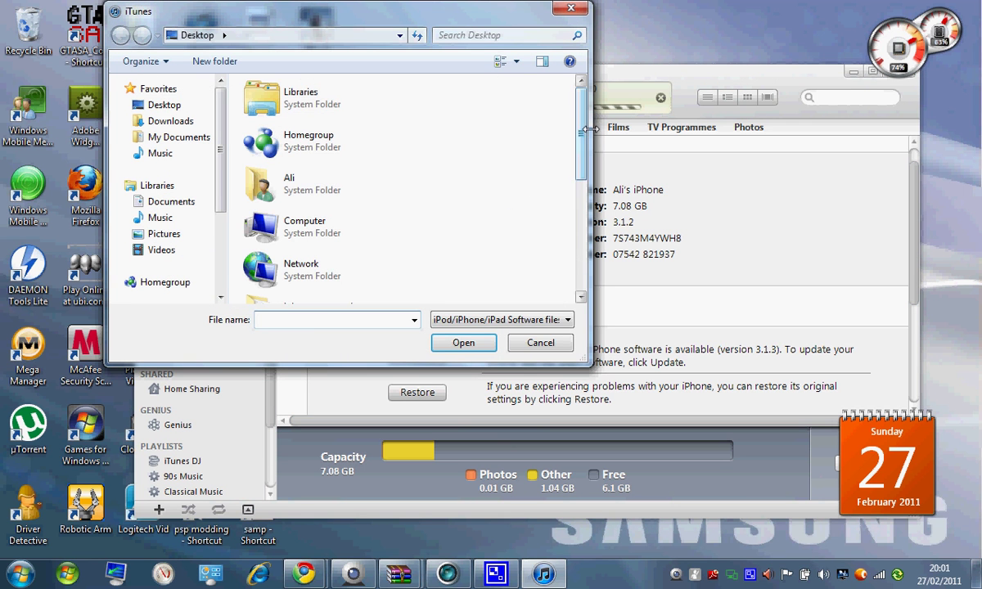
left_click_drag(580, 155, 582, 232)
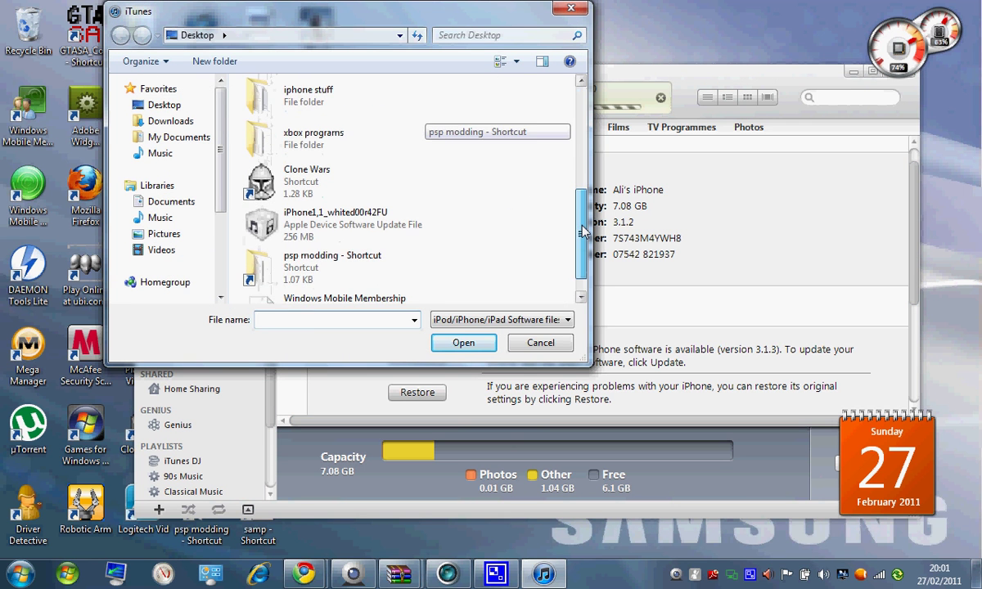
double_click(308, 95)
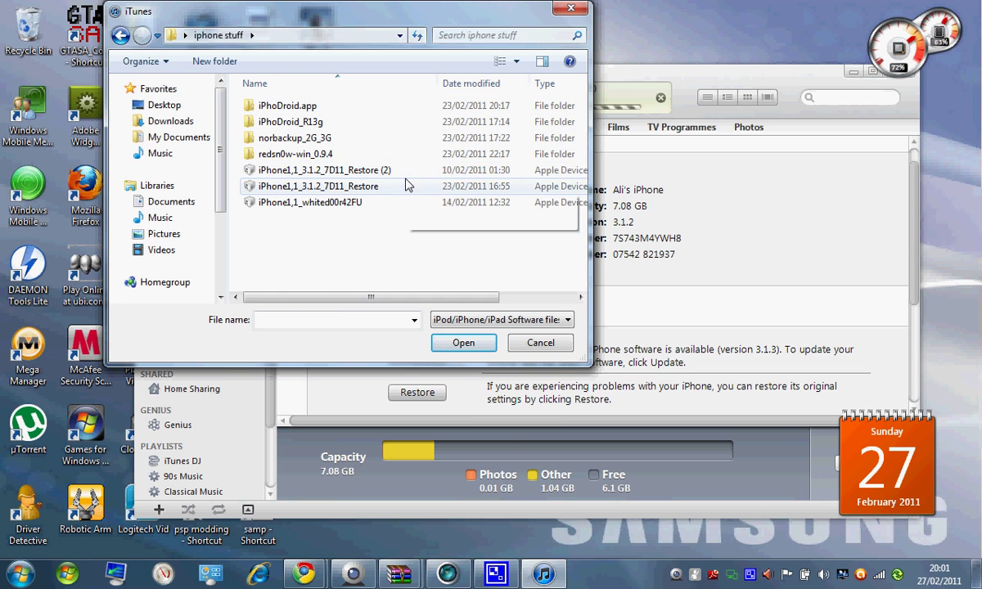
double_click(376, 186)
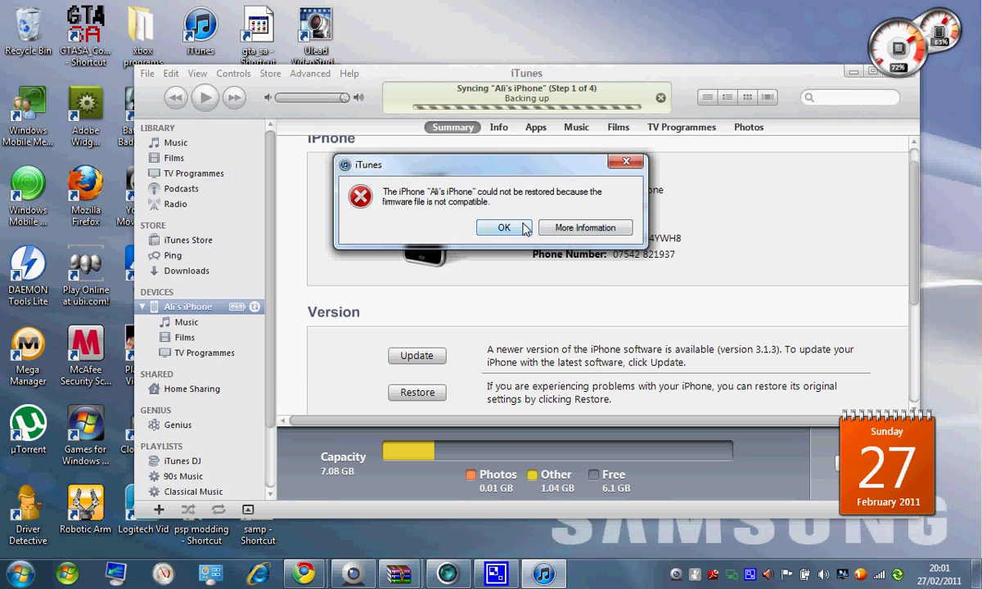
left_click(504, 227)
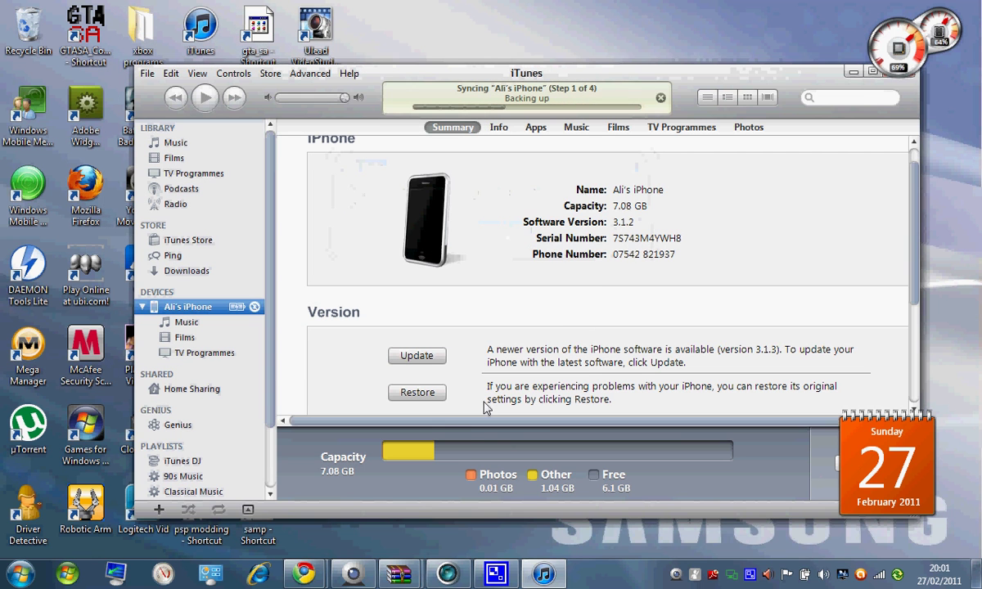
left_click(417, 394, "shift")
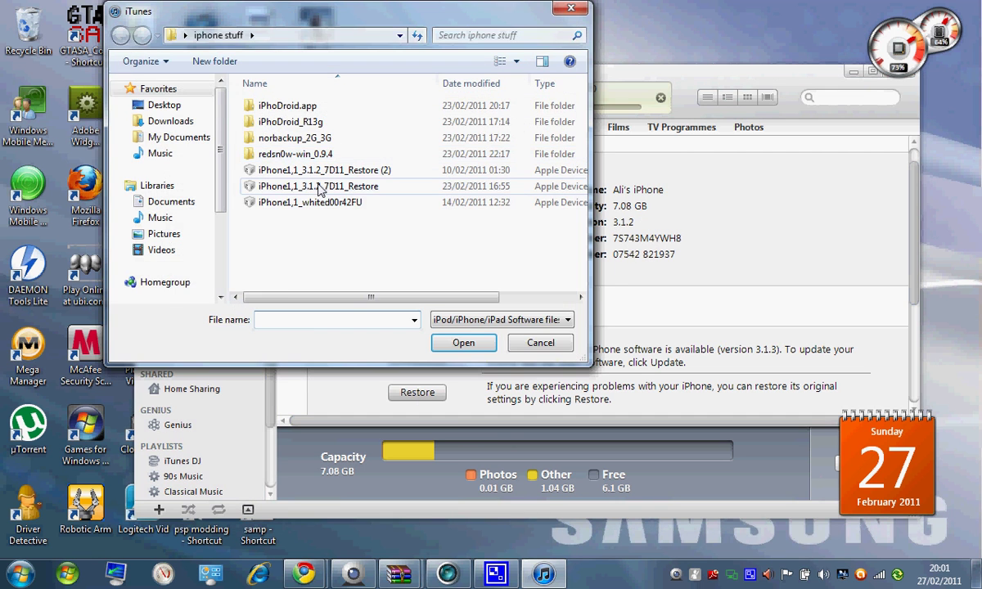
double_click(323, 170)
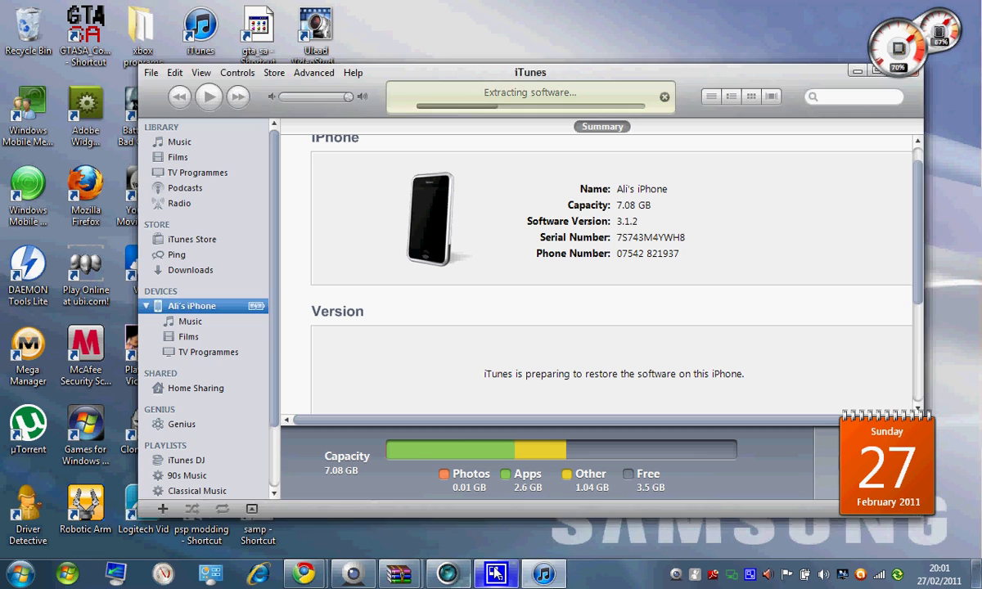
Switch CamStudio to compact view and park it at the screen bottom during the restore
left_click(750, 574)
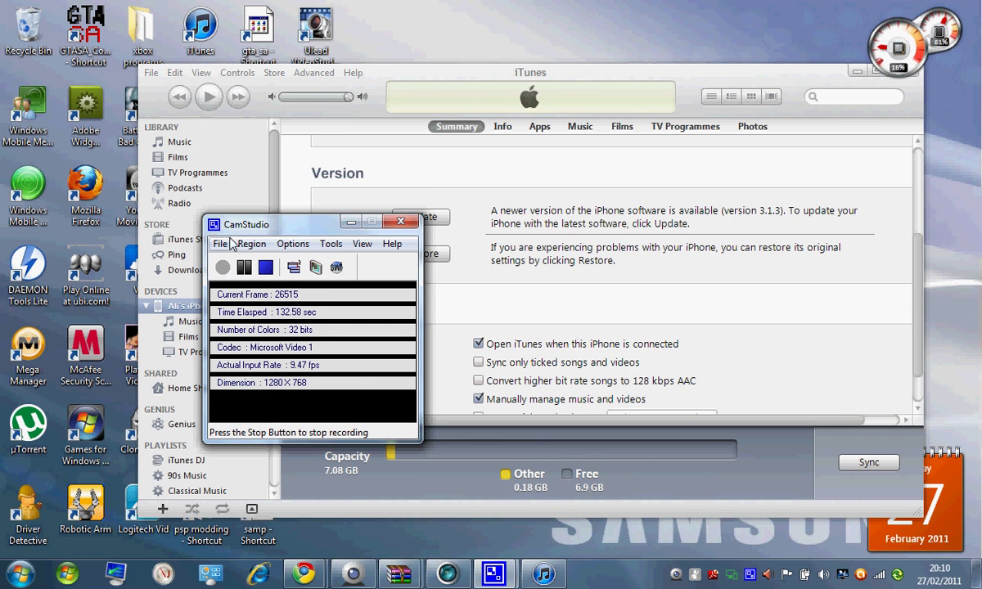
mouse_move(245, 224)
left_mouse_down()
mouse_move(274, 520)
mouse_move(265, 476)
left_mouse_up()
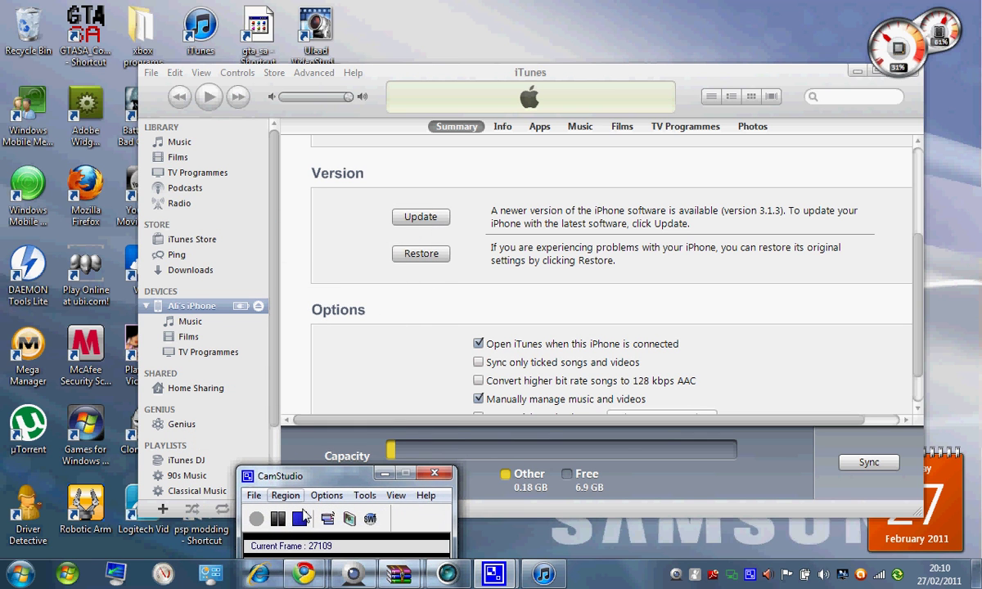
left_click(326, 519)
left_click_drag(311, 476, 323, 501)
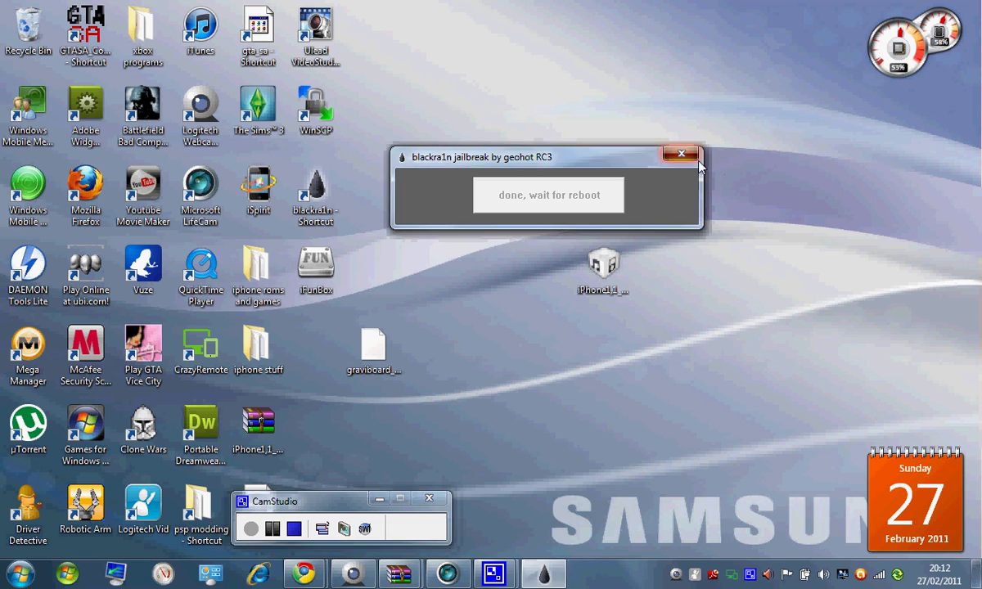
Close blackra1n, relaunch it from its shortcut, and close the new window unused
left_click(680, 154)
double_click(313, 199)
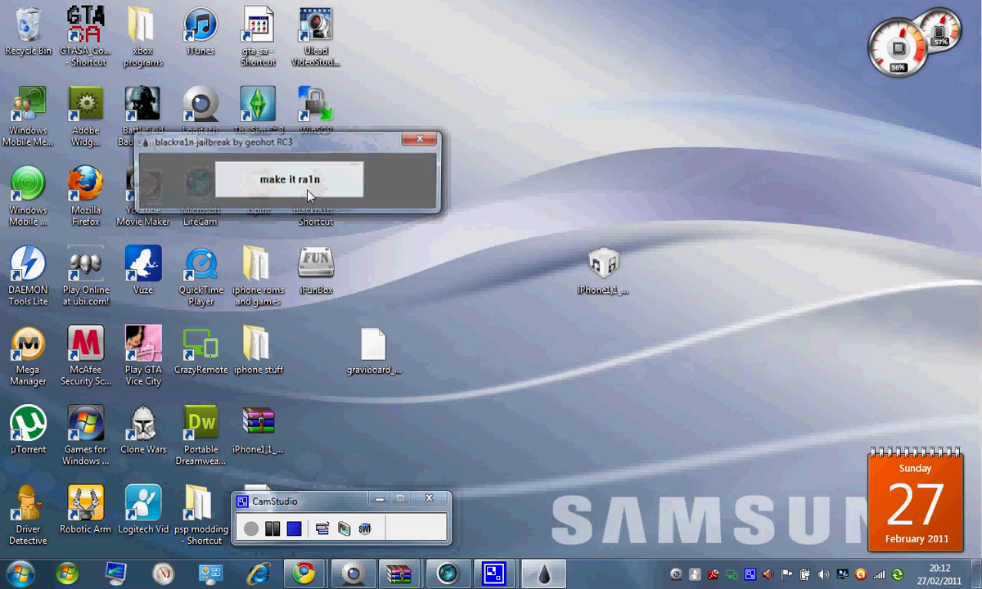
left_click(423, 137)
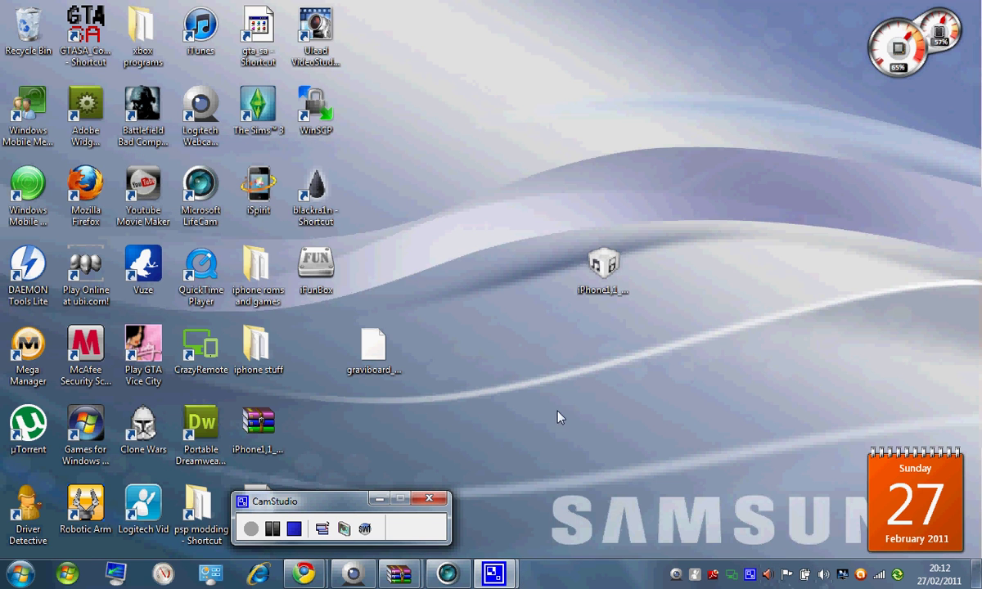
Launch iTunes from its desktop icon
left_click(212, 52)
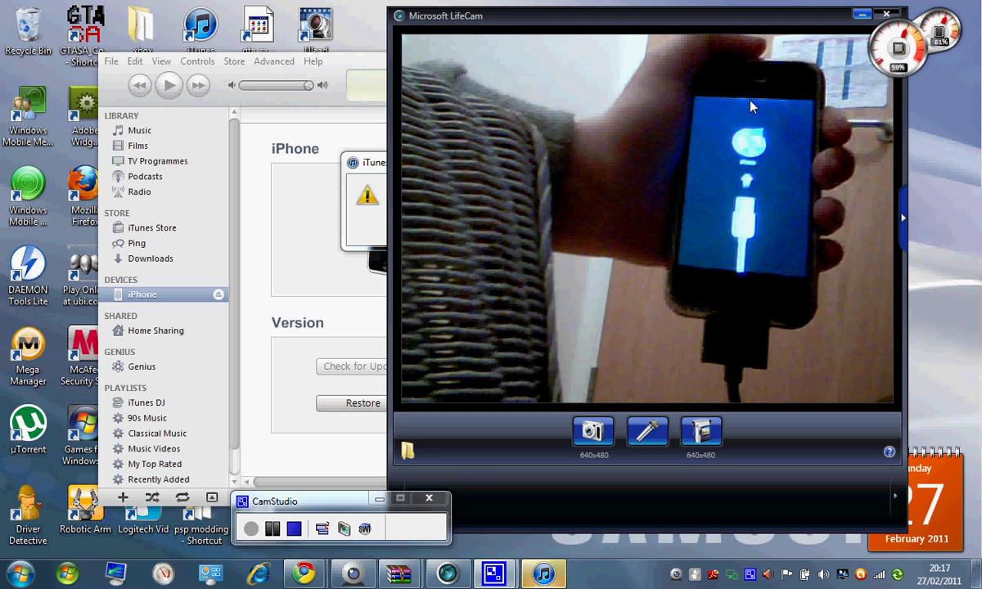
Minimize LifeCam and acknowledge the iTunes recovery-mode alert
left_click(862, 14)
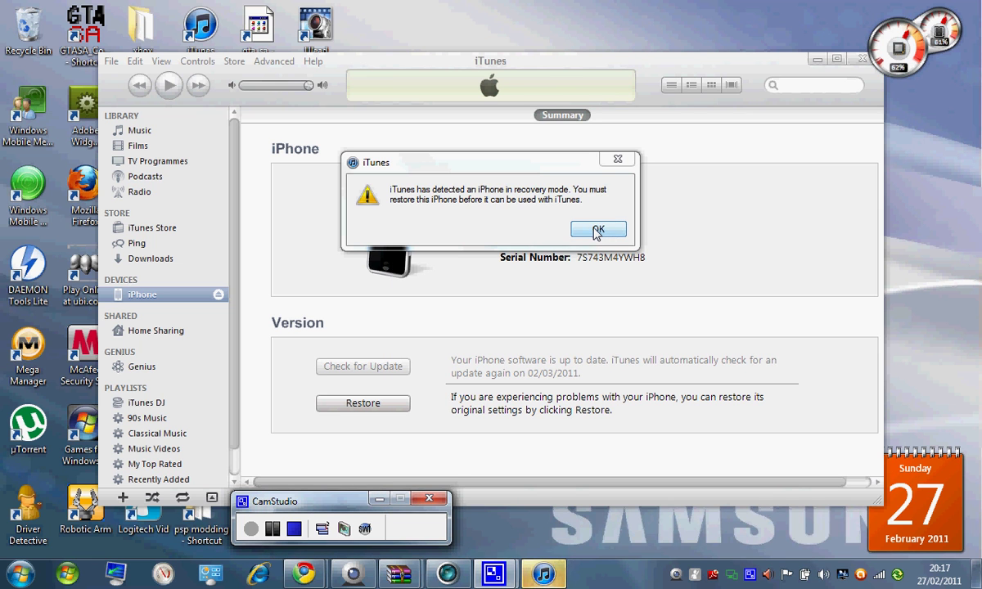
left_click(627, 162)
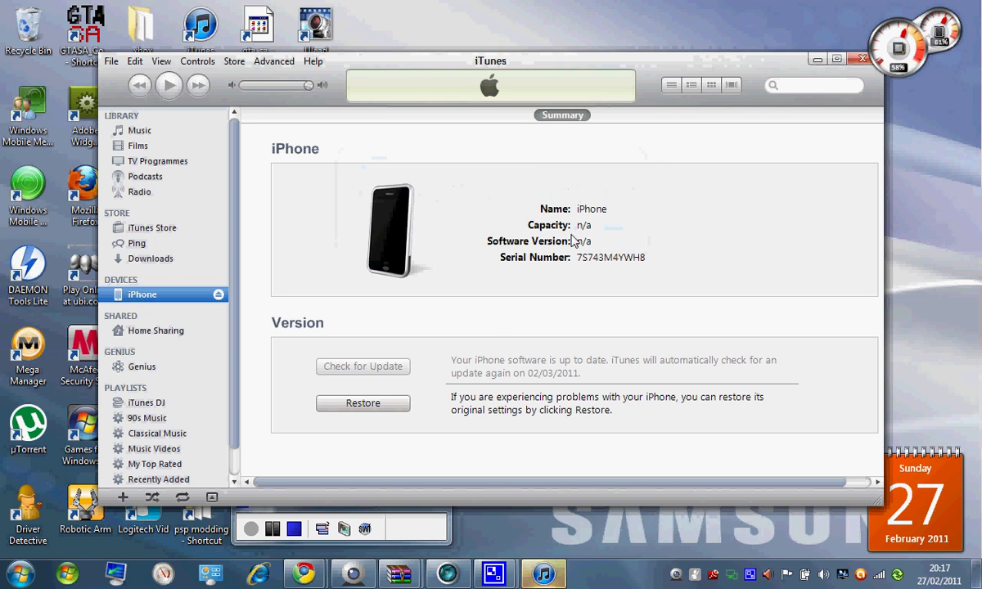
Shift-restore the iPhone, picking iPhone1,1_whited00r42FU from the Desktop folder
left_click(362, 403, "shift")
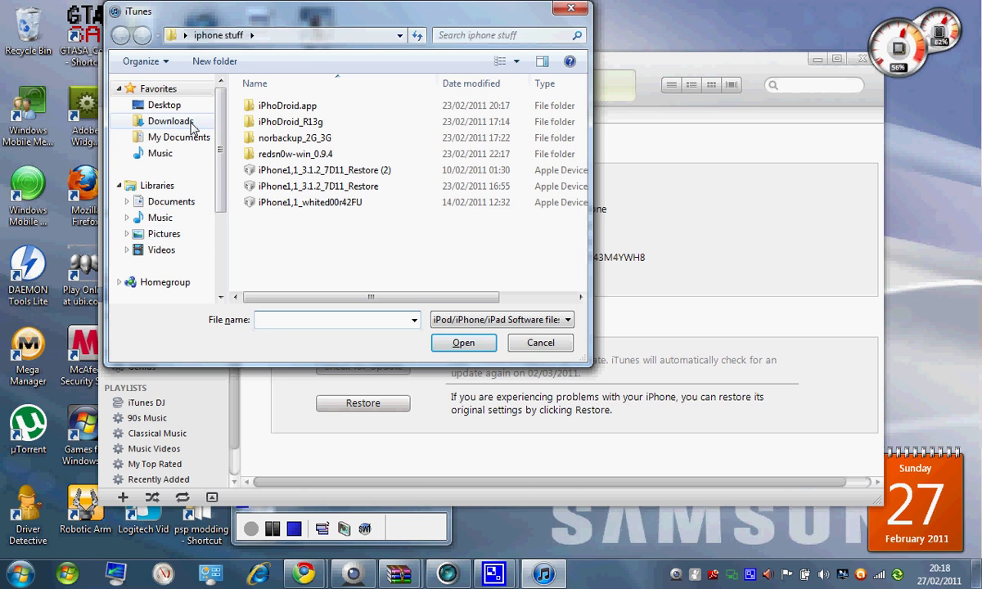
left_click(165, 105)
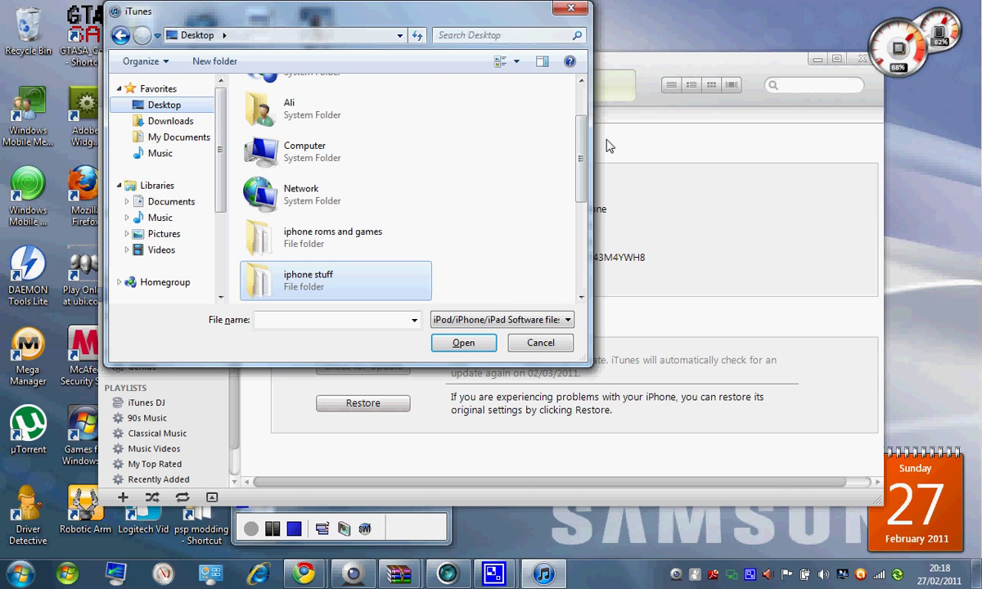
scroll(543, 180, "down", 2)
scroll(544, 183, "down", 2)
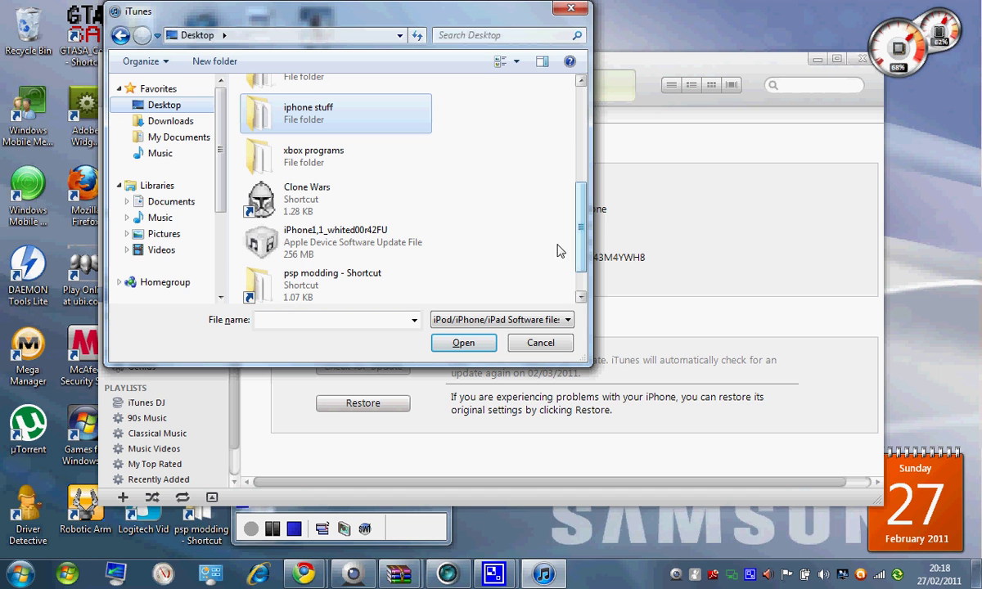
double_click(346, 240)
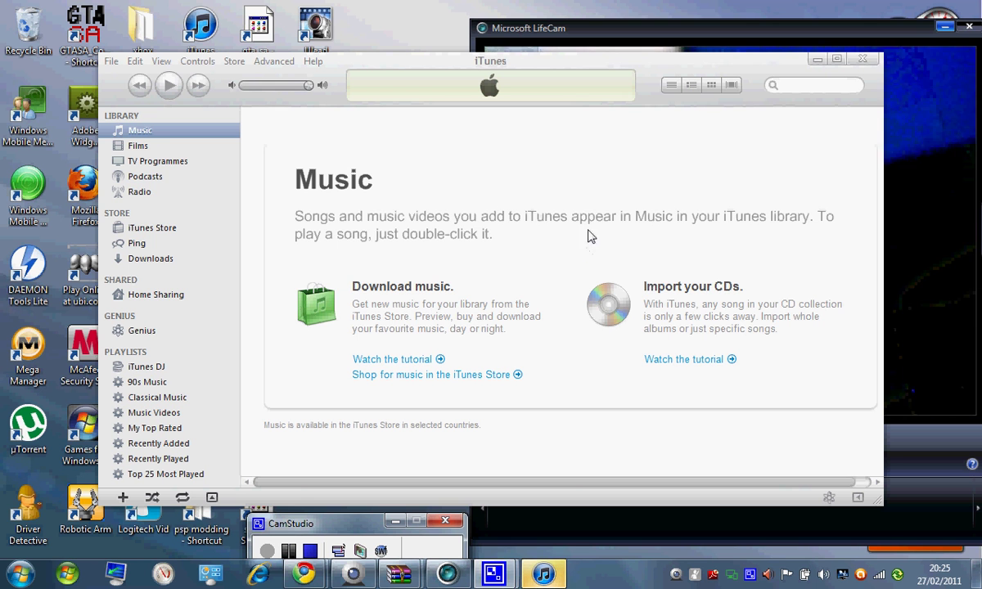
Drag the iTunes window down so the LifeCam webcam view is uncovered
left_click(652, 31)
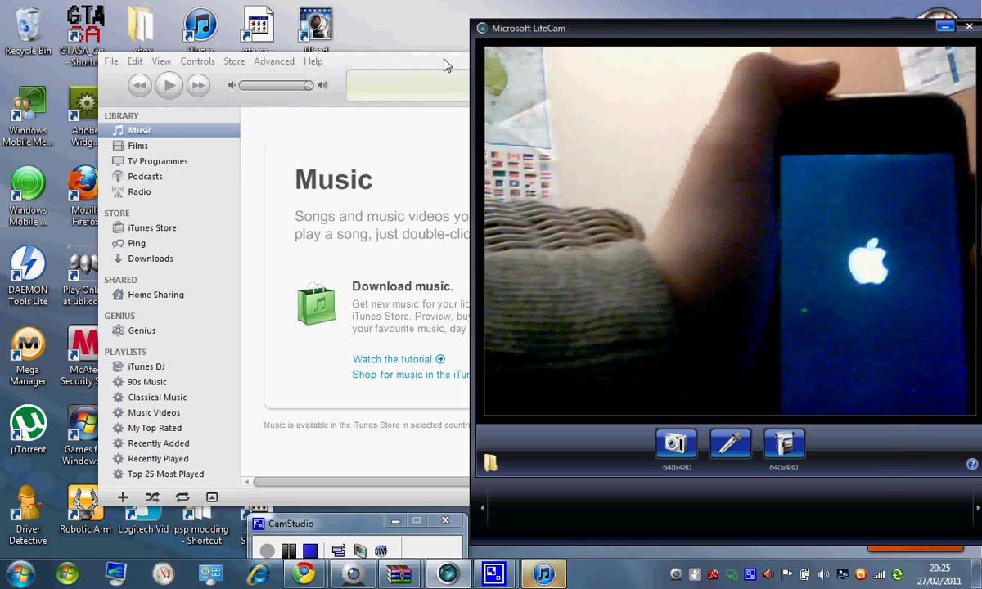
left_click(446, 64)
left_click_drag(446, 63, 449, 501)
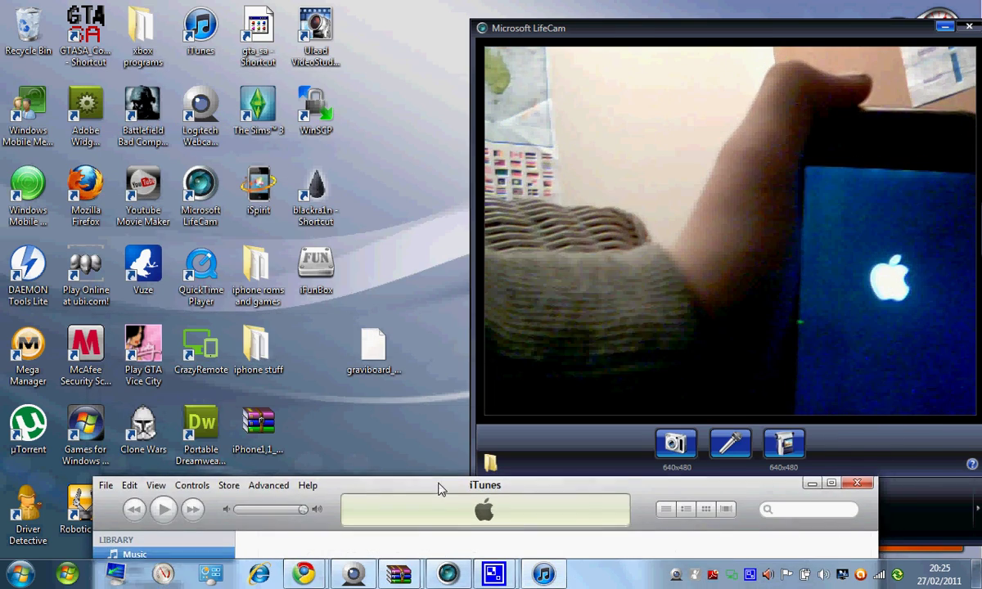
left_click(434, 327)
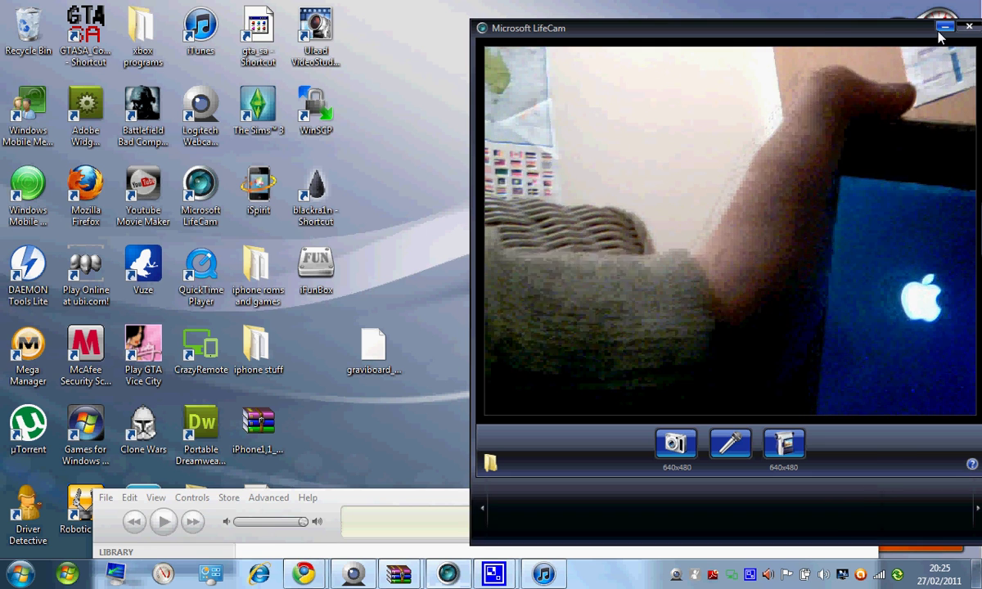
Bring LifeCam back up to show the iPhone booting past the Apple logo to its lock screen
left_click(969, 26)
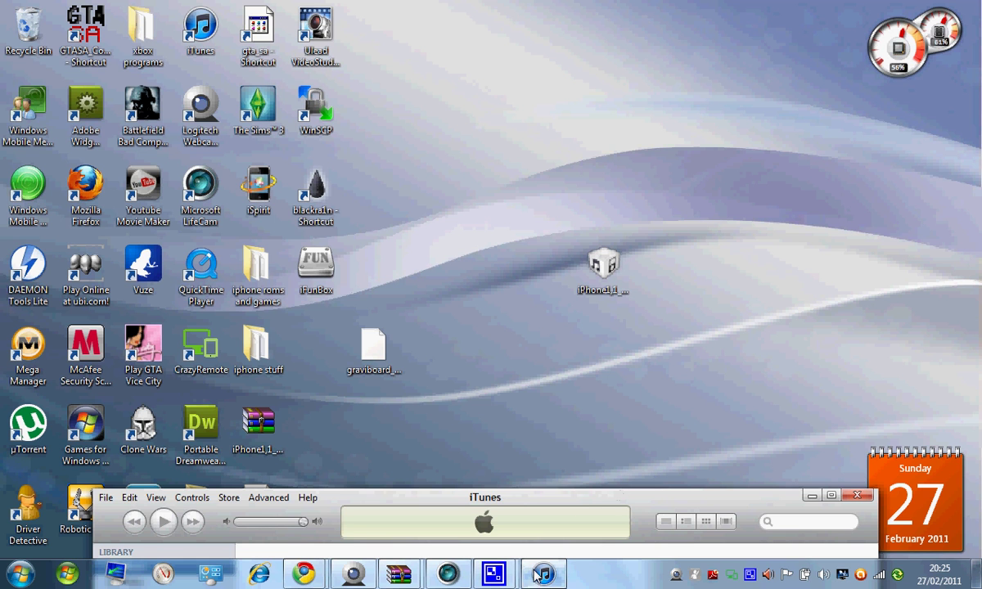
left_click(448, 575)
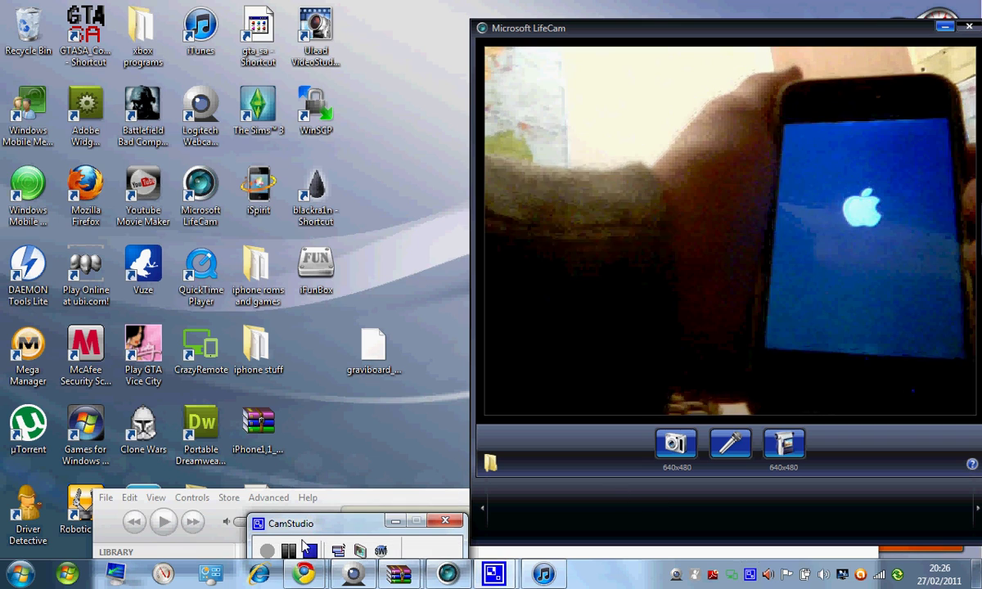
left_click(288, 550)
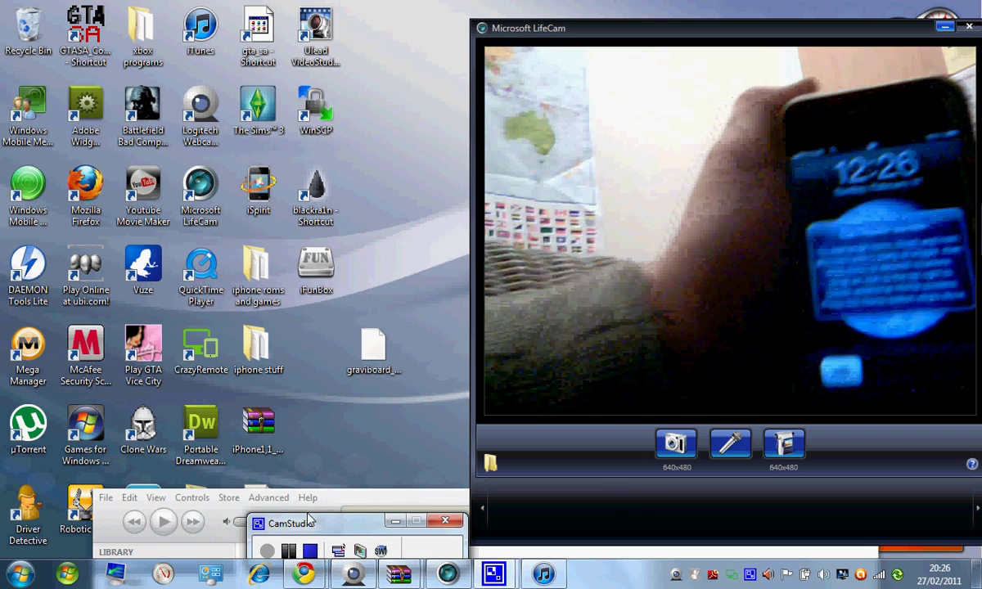